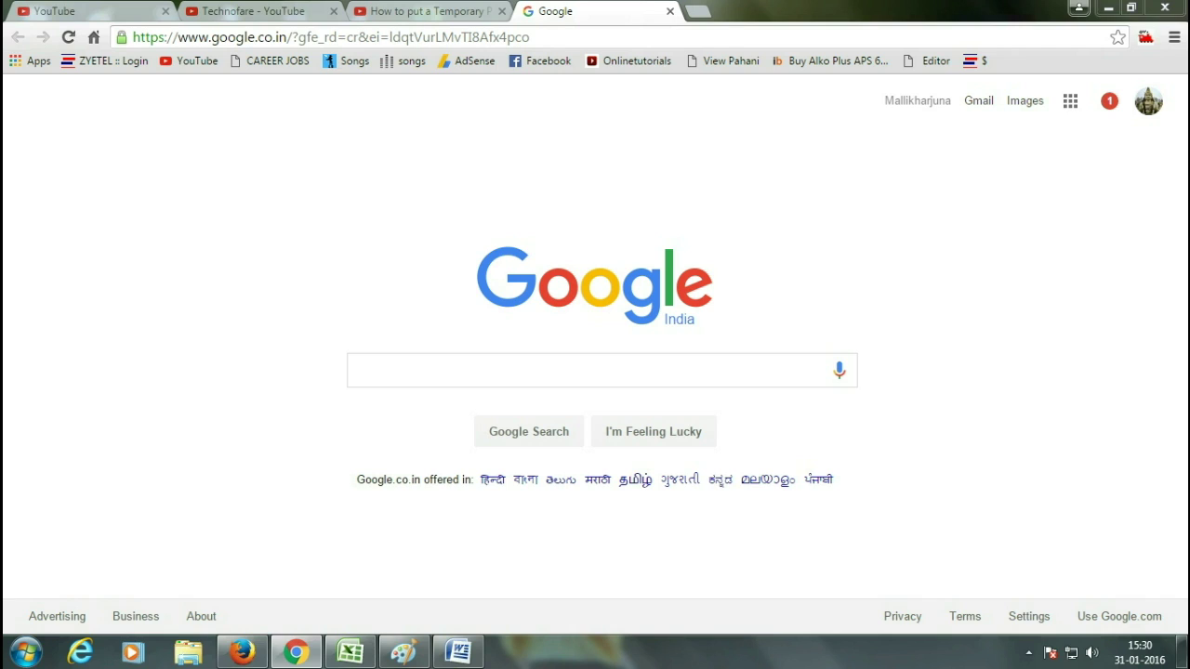
# Dismiss the Windows color scheme prompt and search Google for "registration of telangana".
pyautogui.click(595, 371)
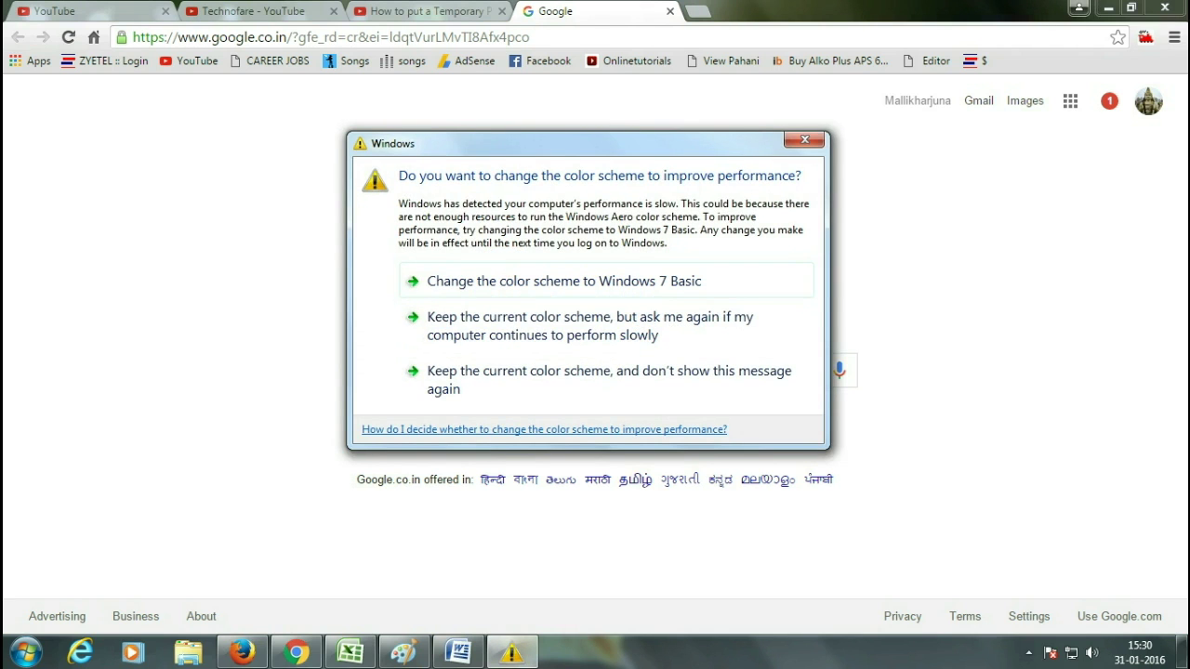
pyautogui.click(805, 140)
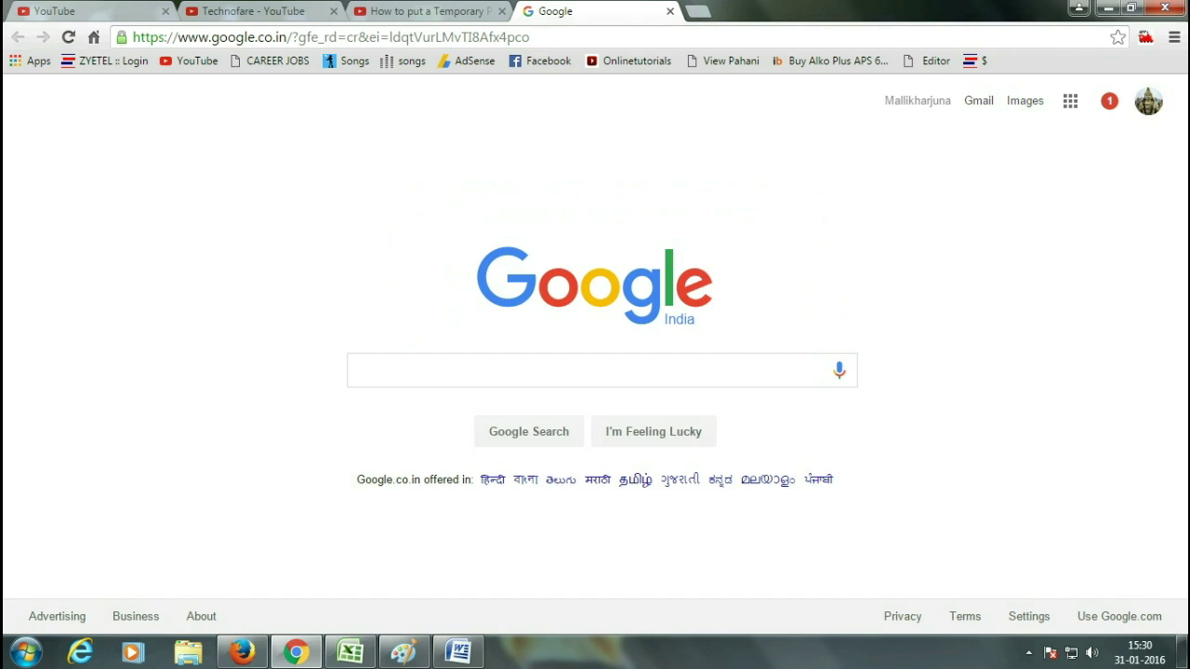
pyautogui.click(356, 370)
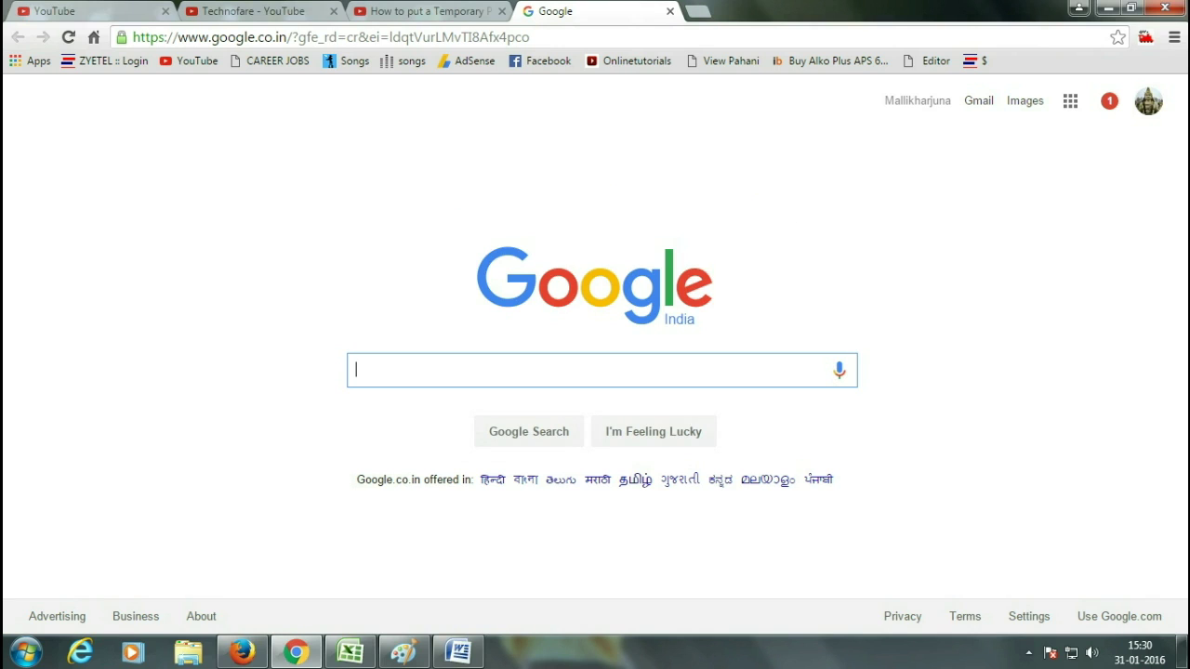
pyautogui.write('re')
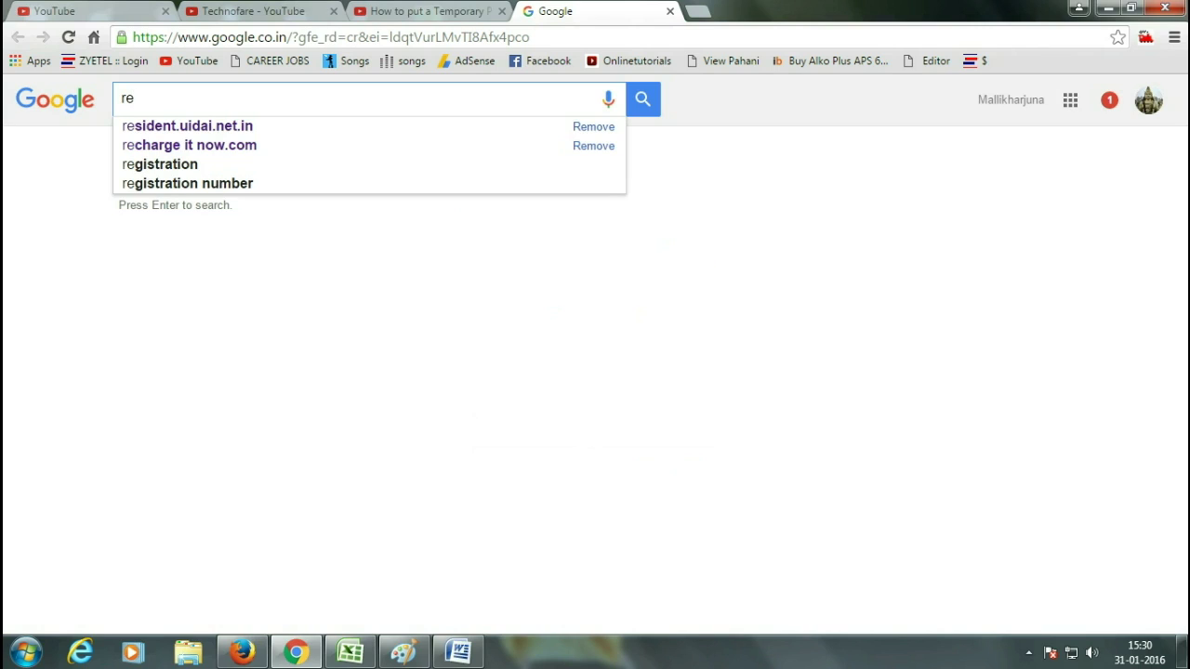
pyautogui.write('gi')
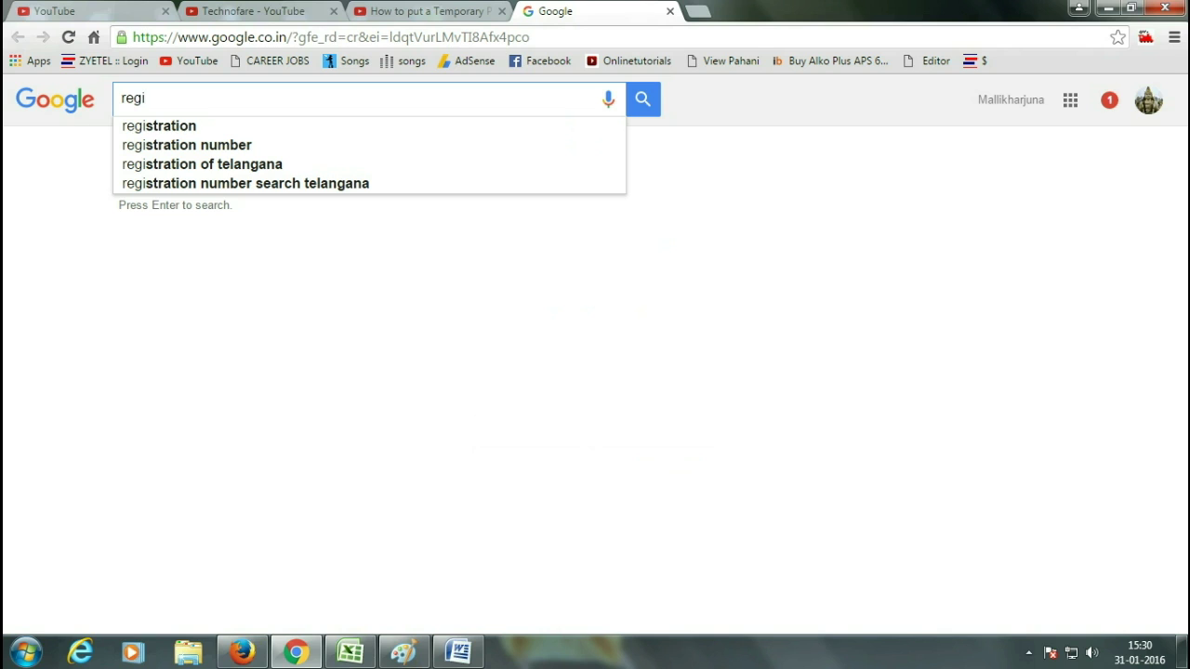
pyautogui.press('Down')
pyautogui.press('Down')
pyautogui.press('Down')
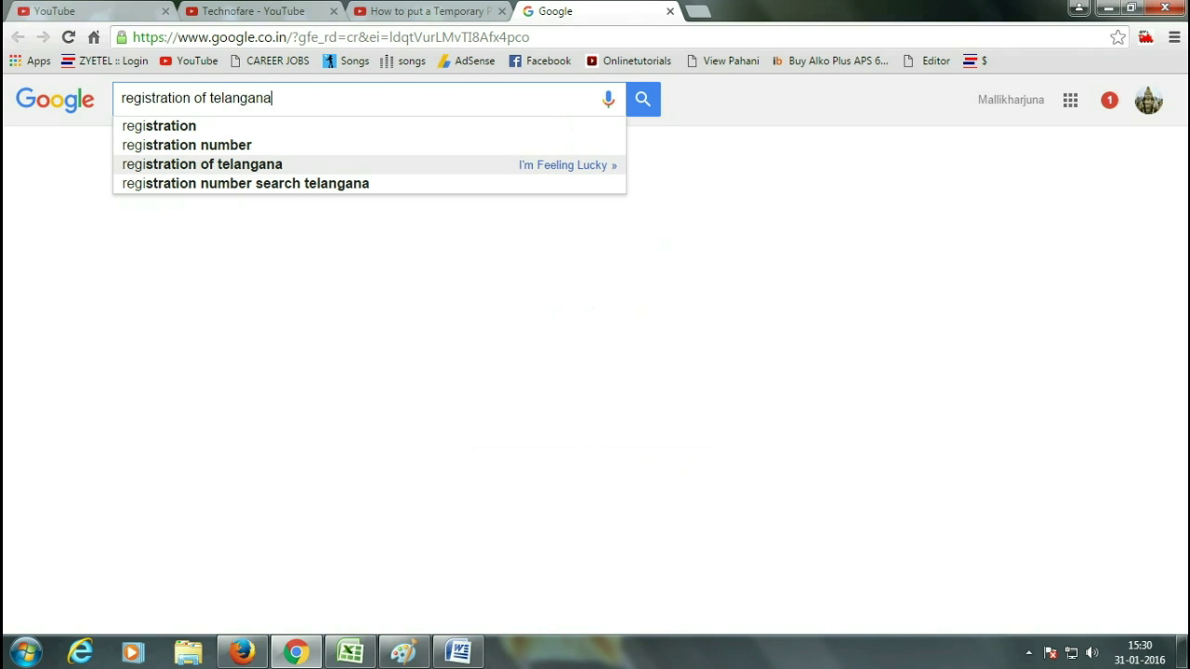
pyautogui.press('Return')
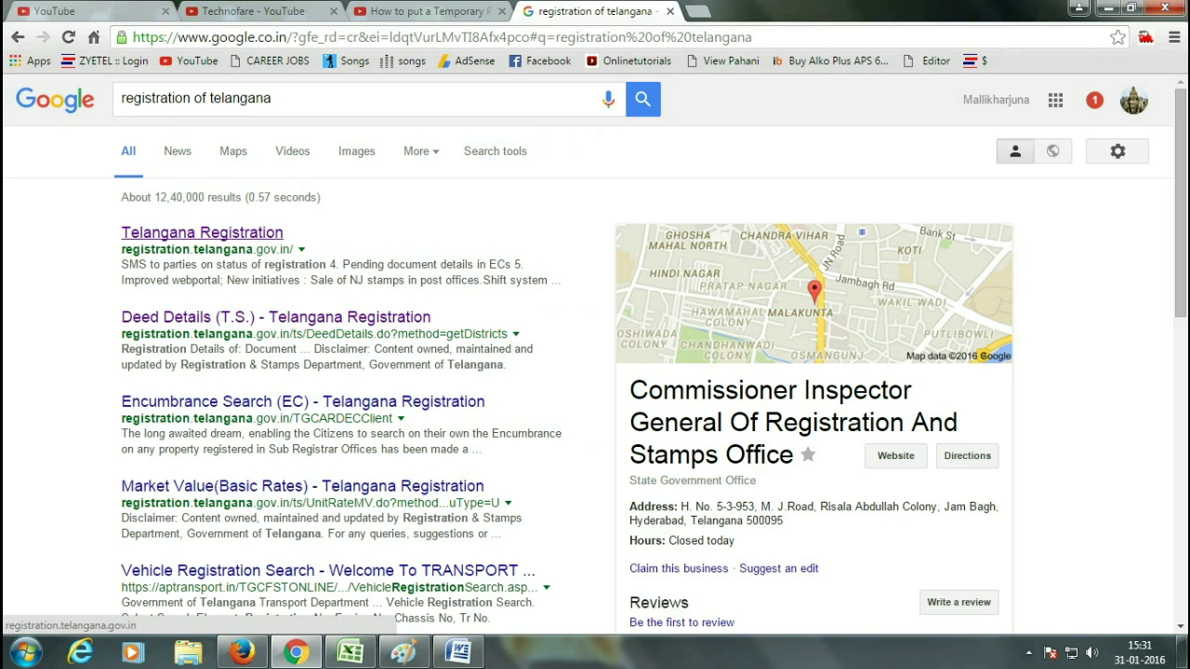
# Open the Telangana Registration website from the search results and go to its Registered Document Details service.
pyautogui.click(202, 232)
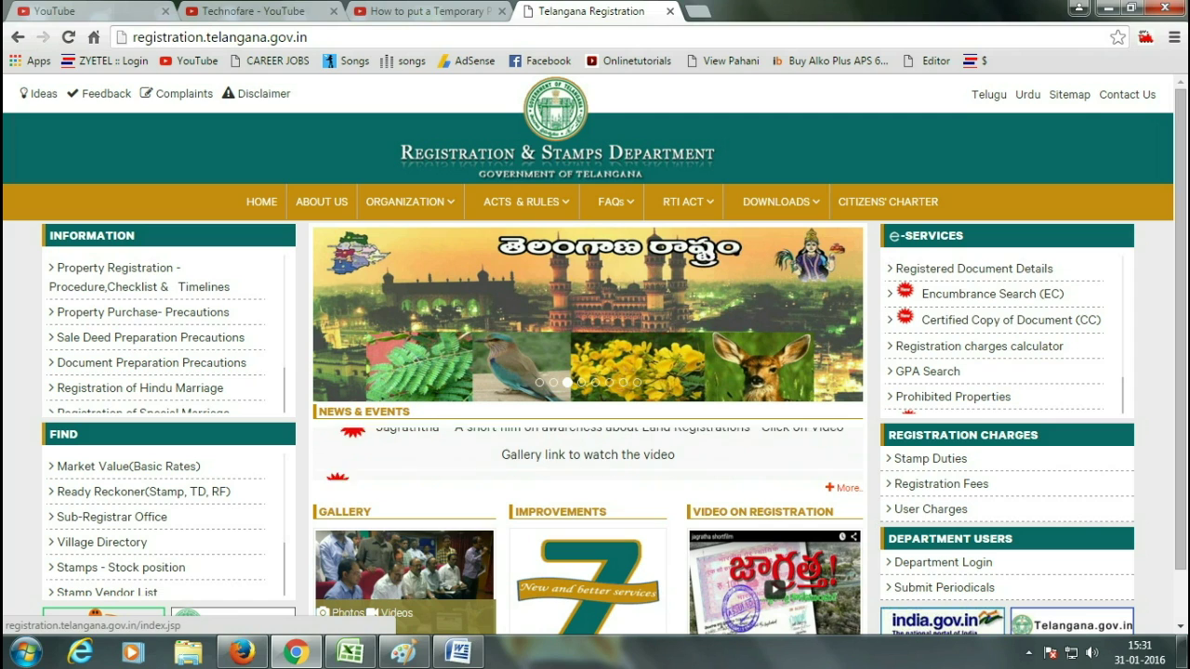
pyautogui.moveTo(409, 201)
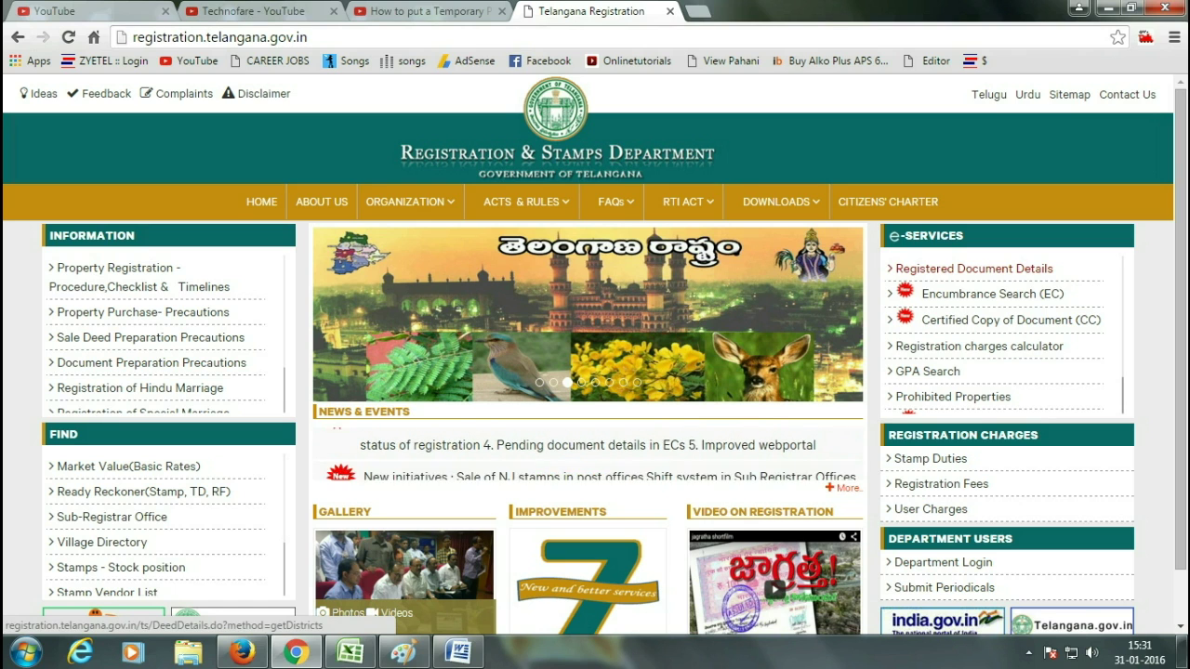
pyautogui.click(972, 268)
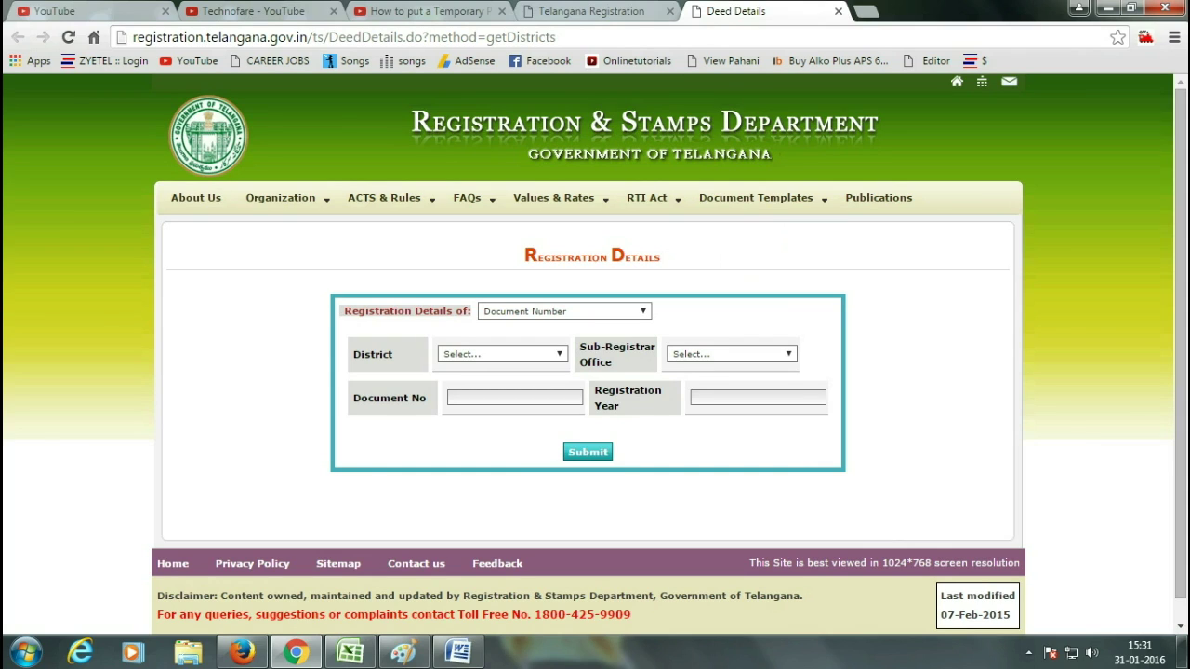
# Set the registration details search to Layout Plots and choose NALGONDA as the district.
pyautogui.click(564, 311)
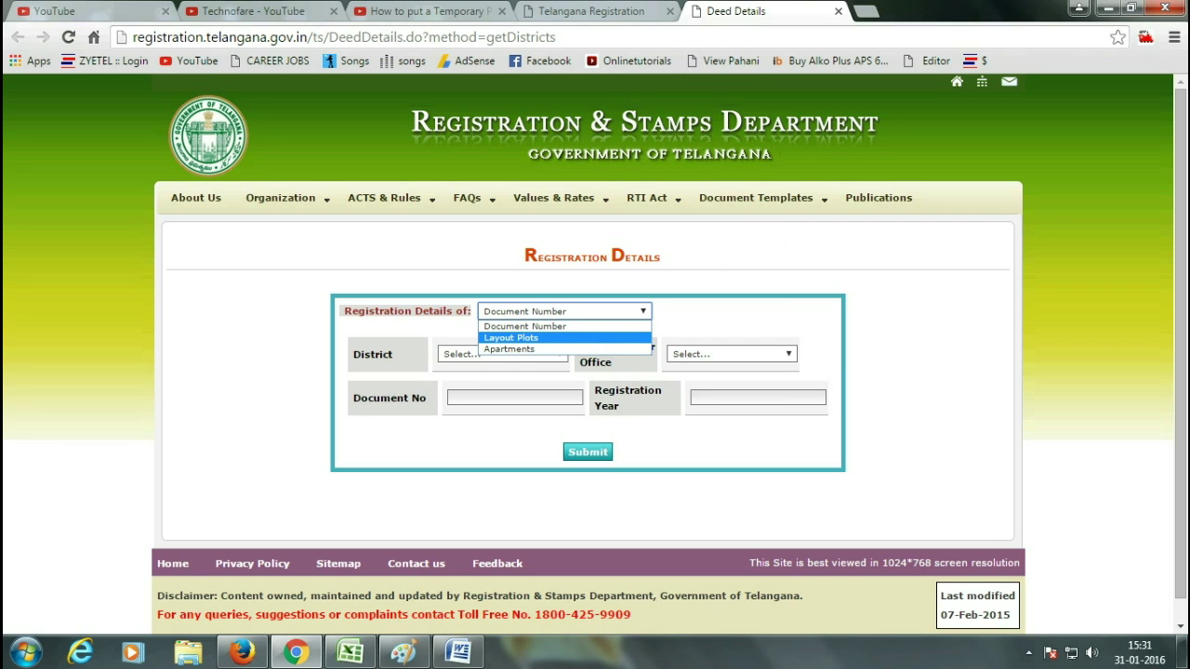
pyautogui.press('Return')
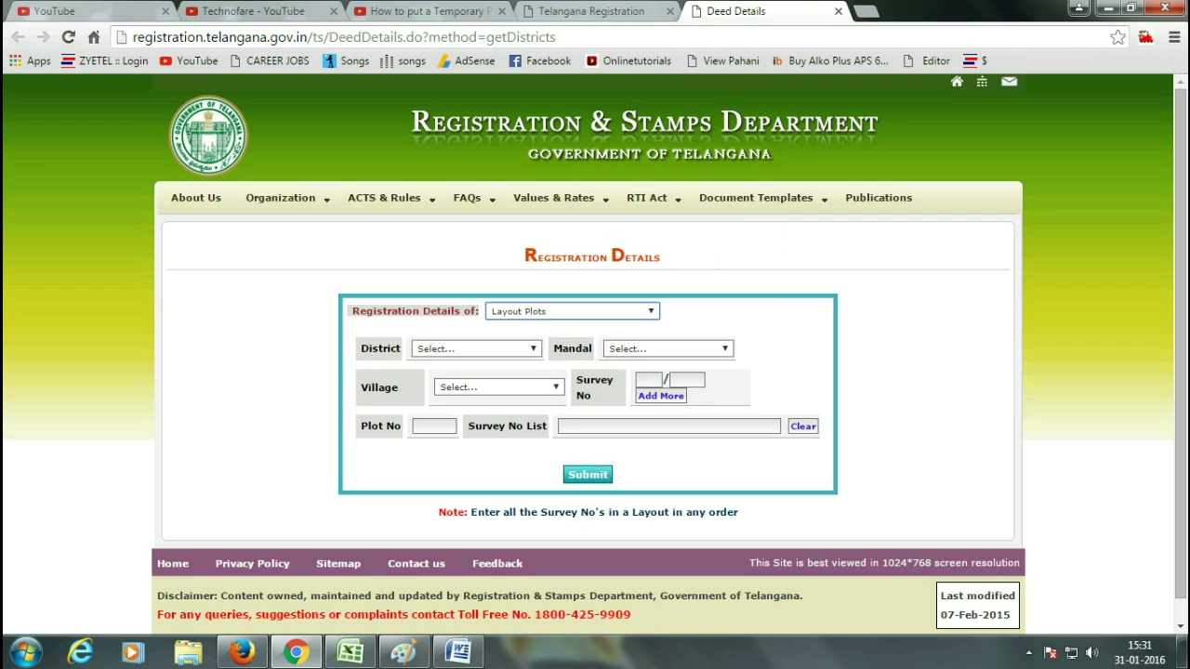
pyautogui.click(476, 348)
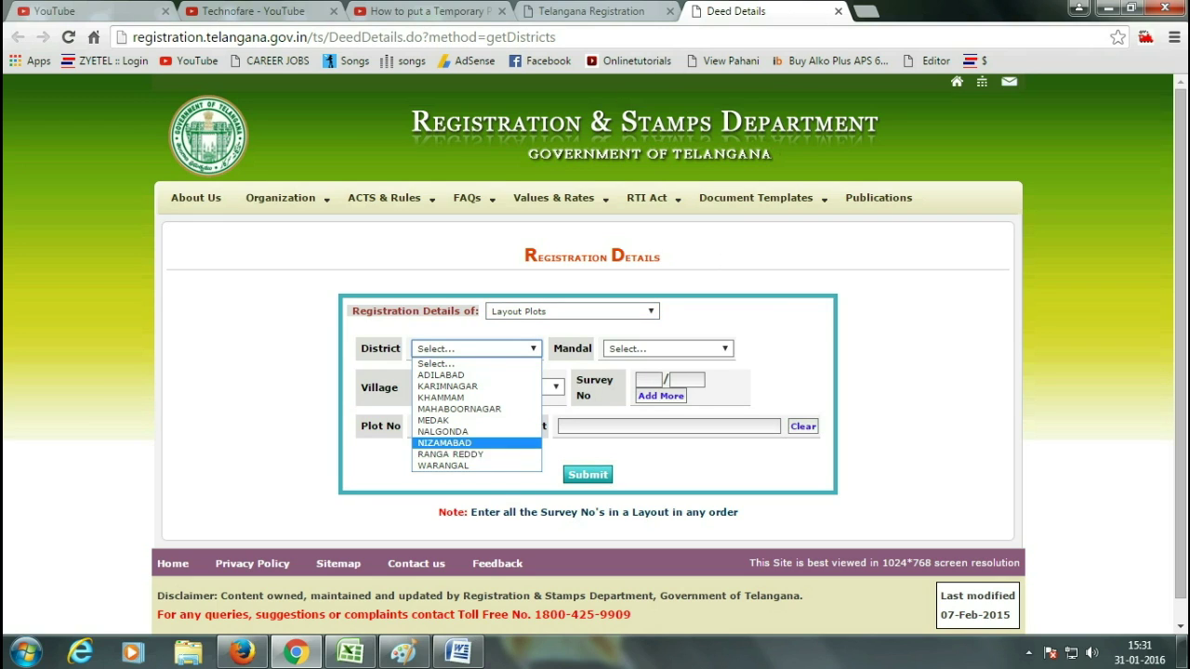
pyautogui.press('Up')
pyautogui.press('Up')
pyautogui.press('Tab')
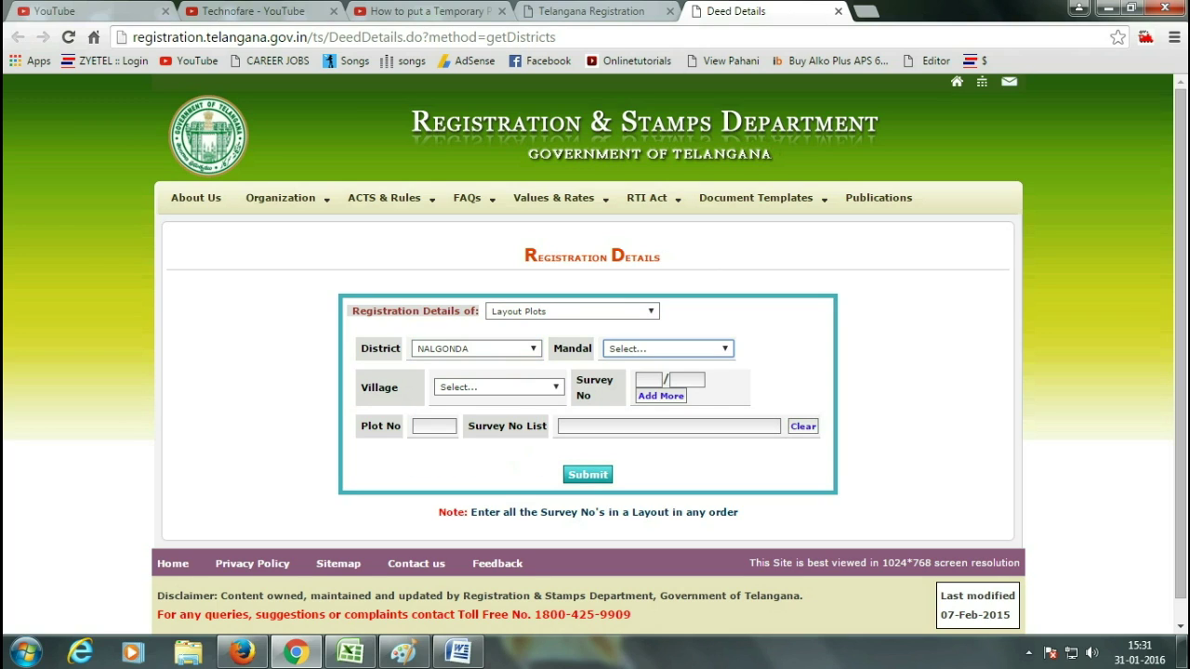
# Choose YADAGIRIGUTTA as the mandal in the layout plots search form.
pyautogui.hotkey('alt', 'Down')
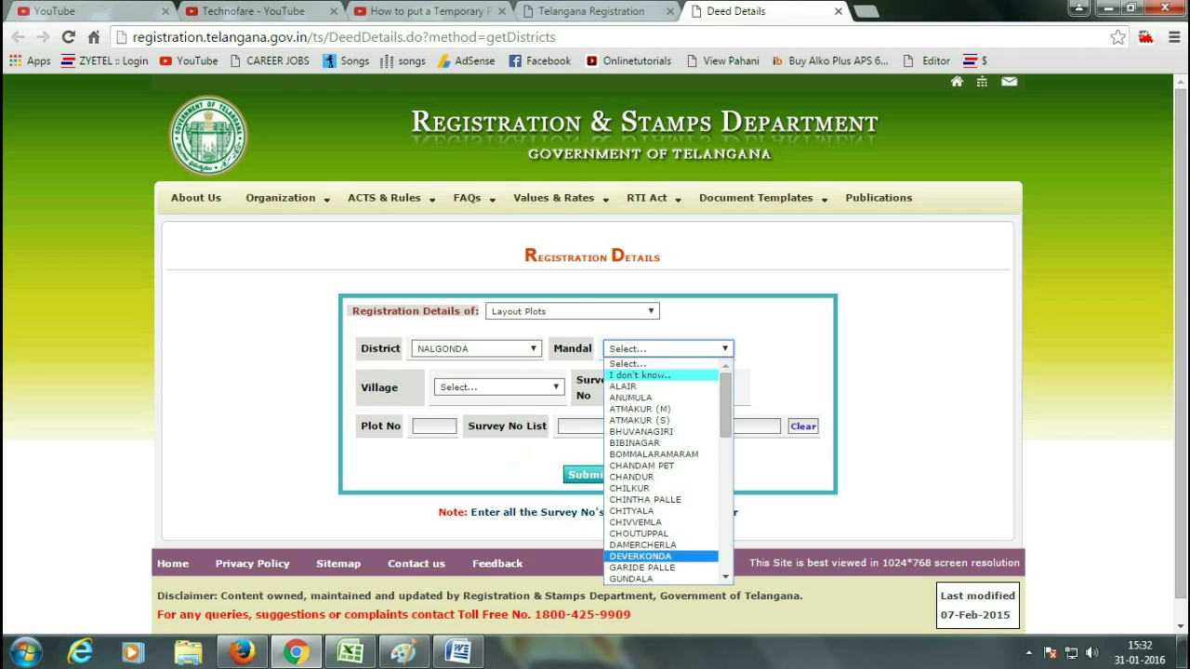
pyautogui.press('g')
pyautogui.press('y')
pyautogui.press('Down')
pyautogui.press('Return')
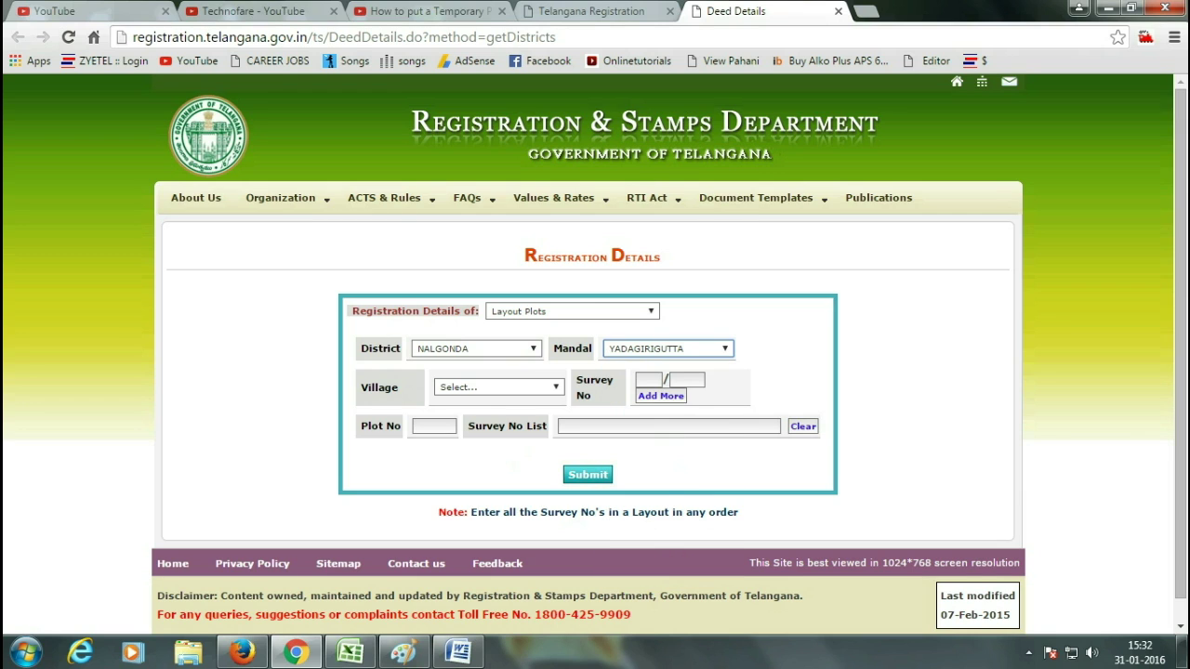
# Choose SAIDAPUR as the village in the layout plots search form.
pyautogui.press('Tab')
pyautogui.hotkey('alt', 'Down')
pyautogui.press('g')
pyautogui.press('y')
pyautogui.press('s')
pyautogui.press('Down')
pyautogui.press('Return')
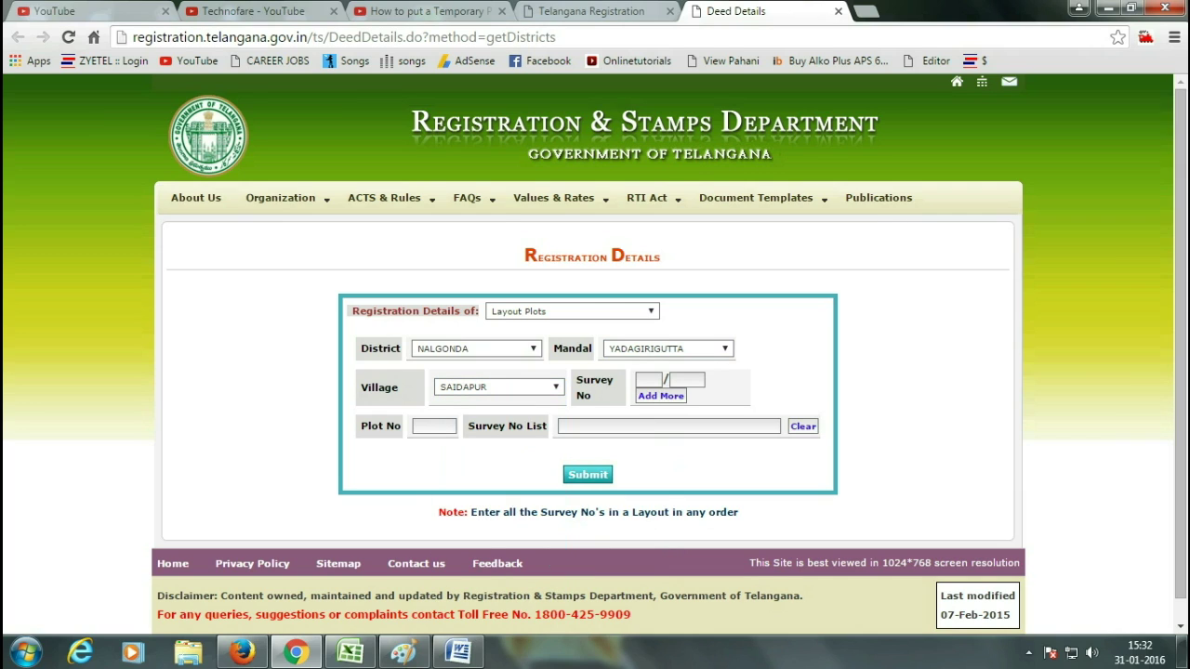
# Enter survey number 206 and plot number 32, submit the form, and view the plot's registration details.
pyautogui.press('Tab')
pyautogui.write('206')
pyautogui.click(434, 426)
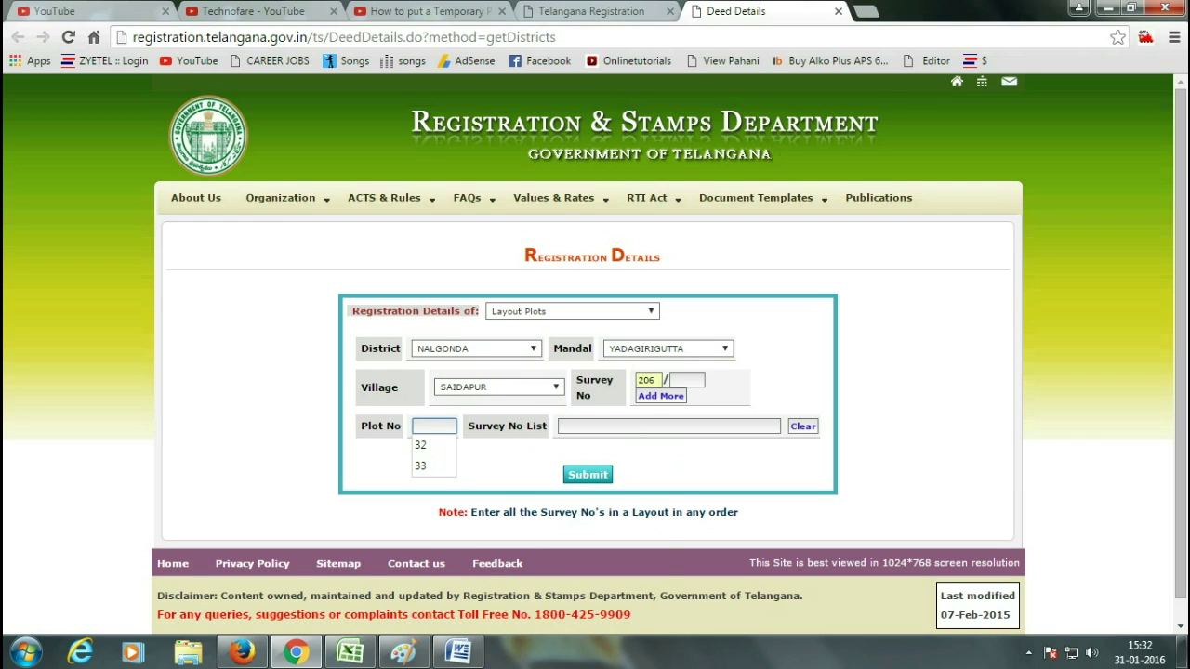
pyautogui.press('Down')
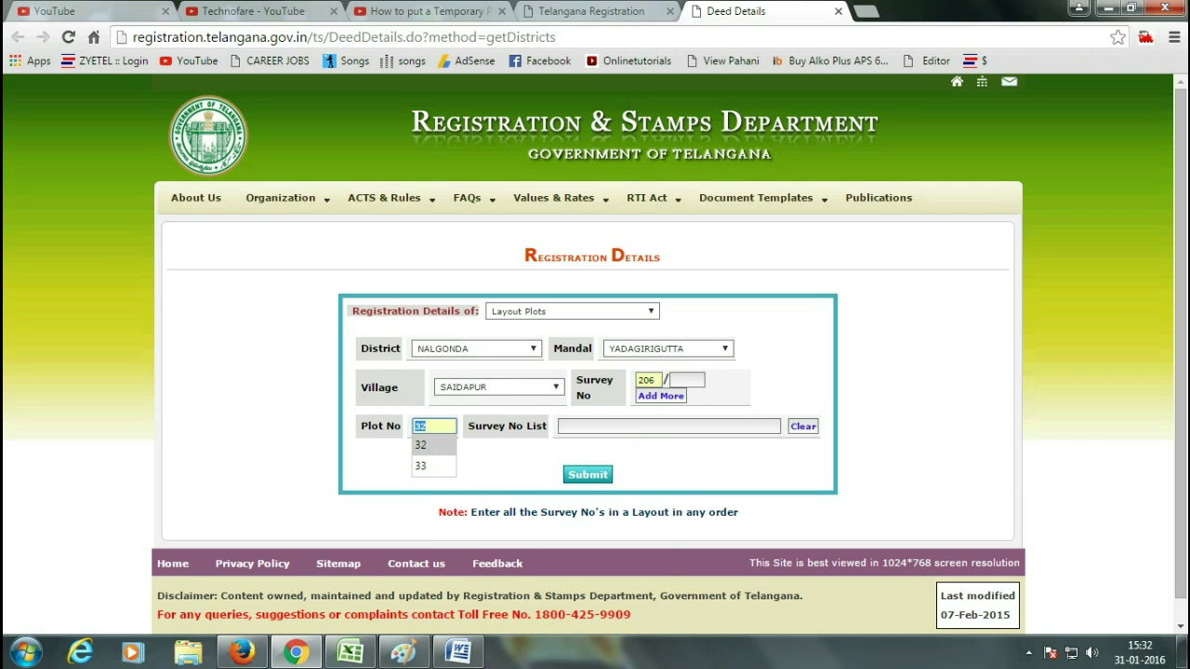
pyautogui.press('Return')
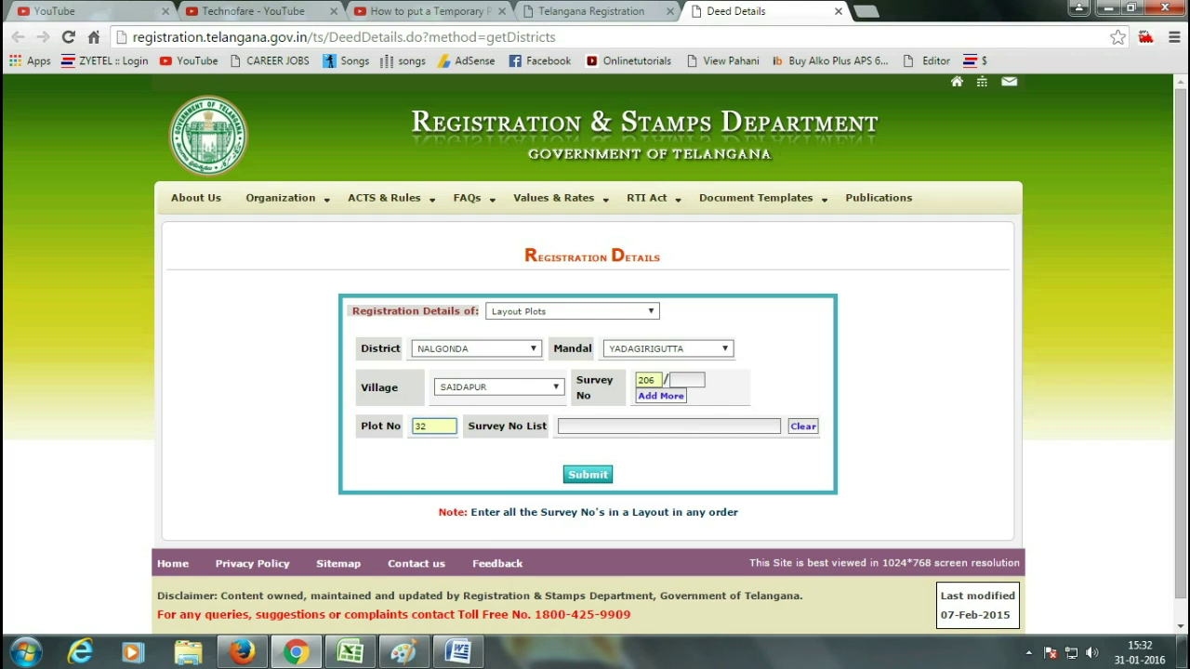
pyautogui.press('Return')
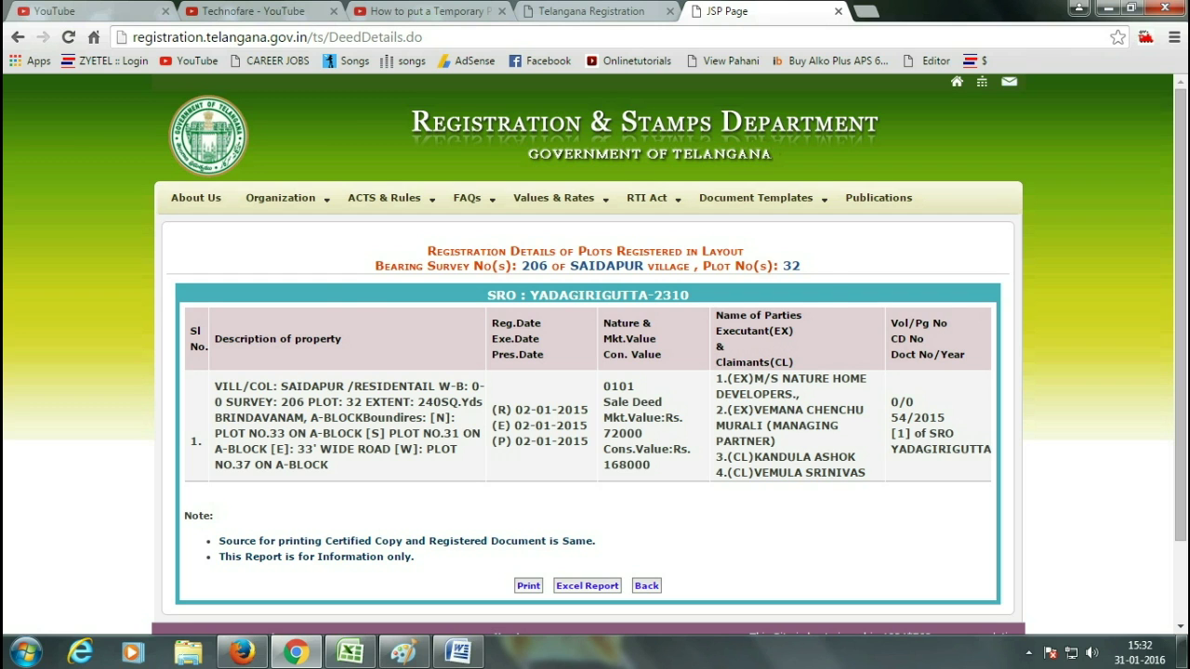
pyautogui.press('Escape')
pyautogui.scroll(-2, 595, 372)
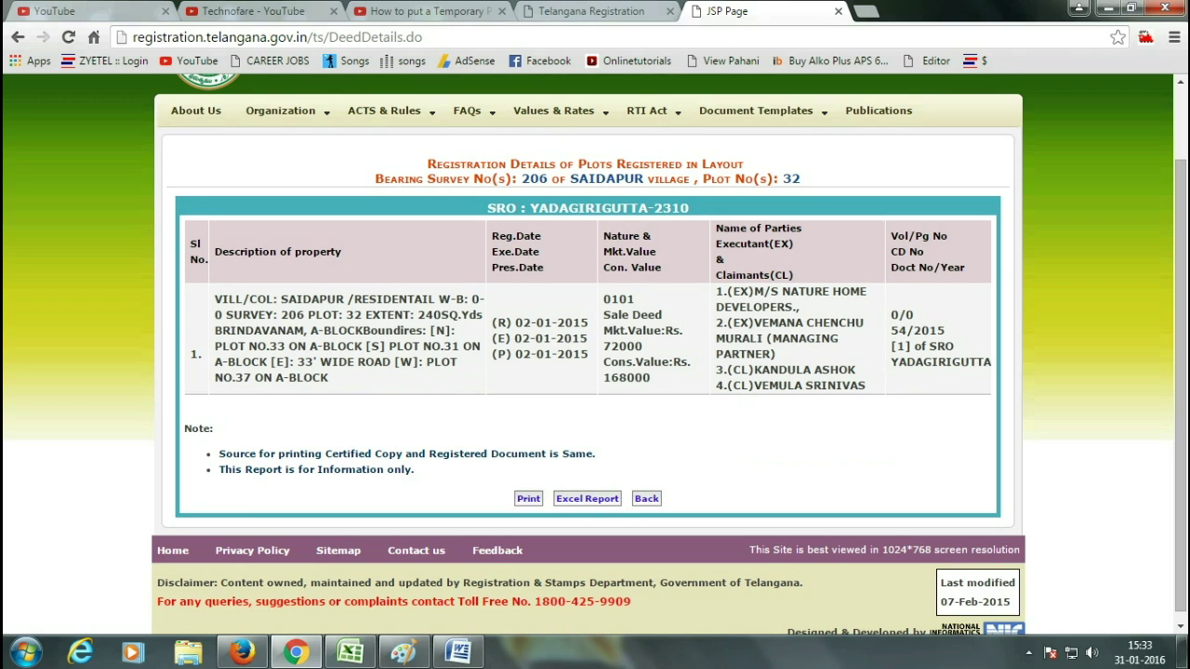
pyautogui.click(1028, 652)
pyautogui.rightClick(1000, 535)
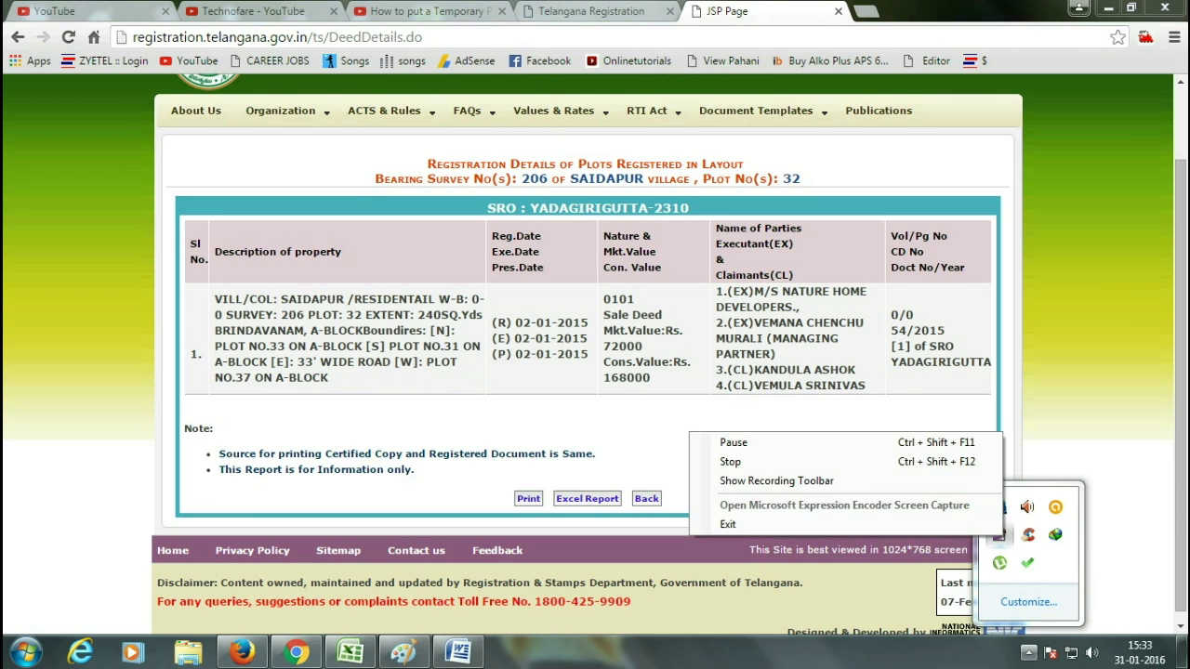